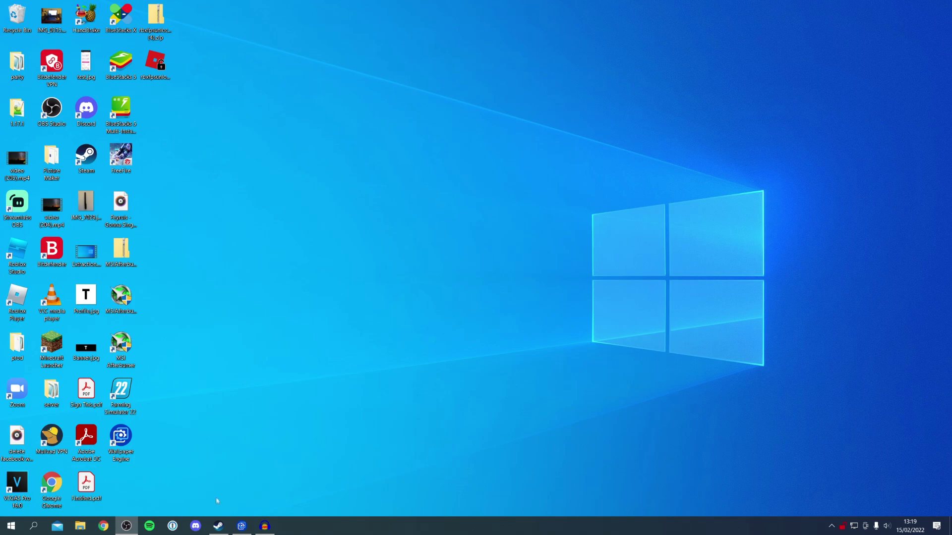
Step: Search the Steam store for 'wallpaper engine', open its store page, then go to the Library
{"action": "left_click", "coordinate": [218, 527]}
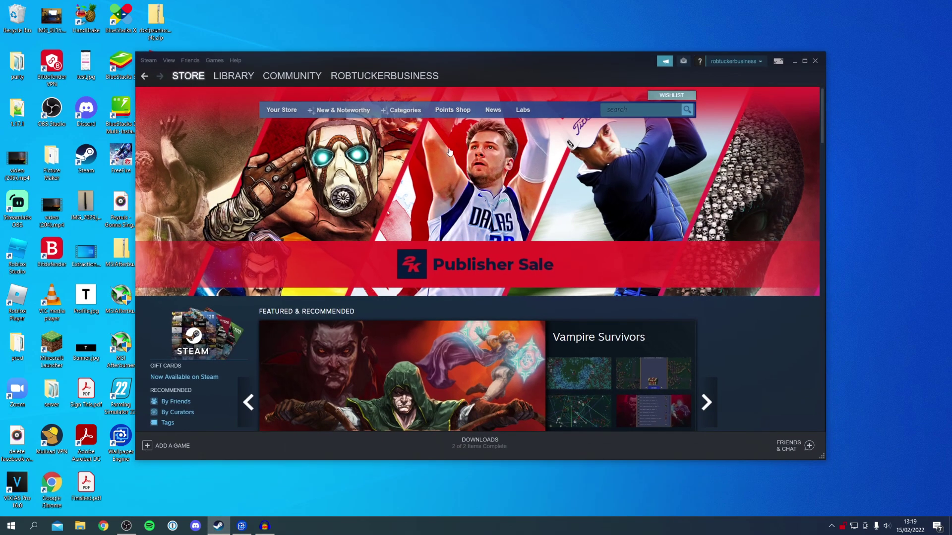
{"action": "left_click", "coordinate": [606, 106]}
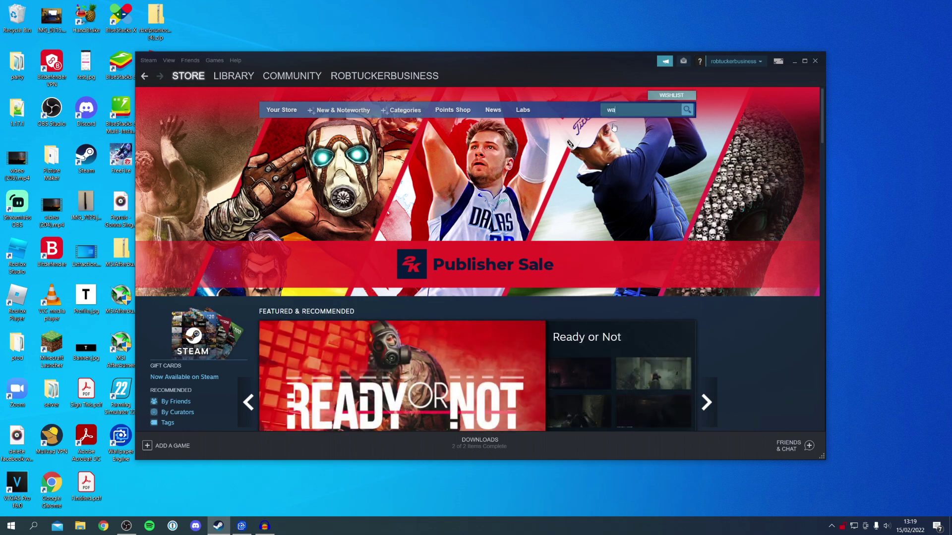
{"action": "type", "text": "wallpaper engine"}
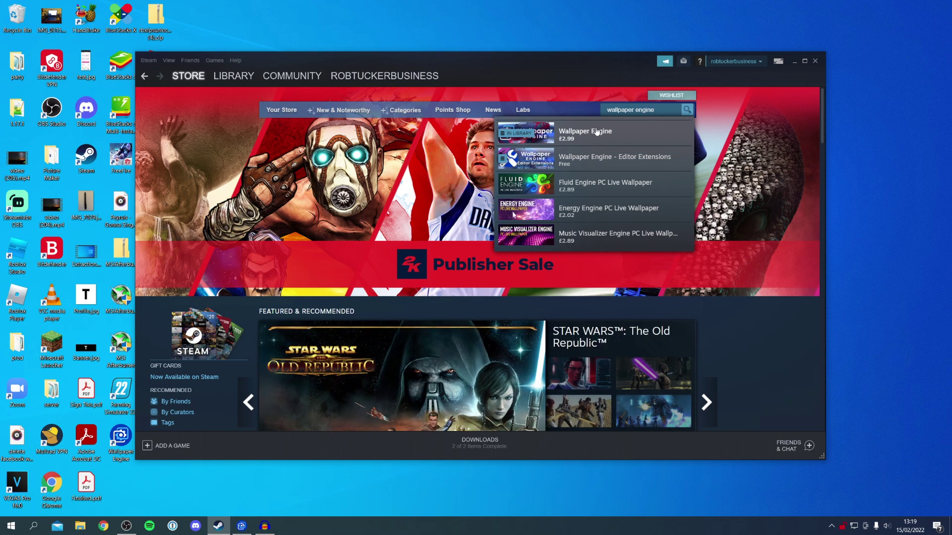
{"action": "left_click", "coordinate": [600, 132]}
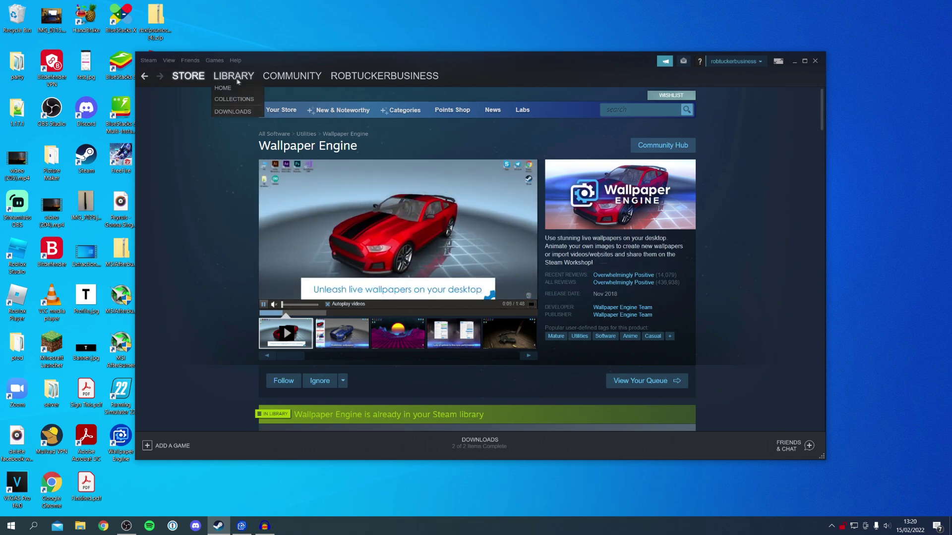
{"action": "left_click", "coordinate": [222, 88]}
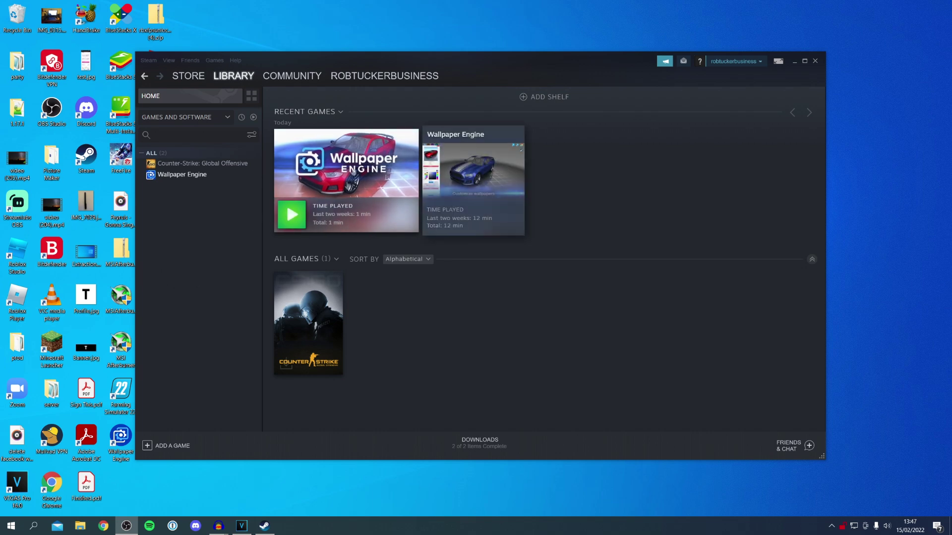
Step: Move the Steam window aside and launch Wallpaper Engine from the library list
{"action": "left_click_drag", "start_coordinate": [387, 59], "coordinate": [507, 46]}
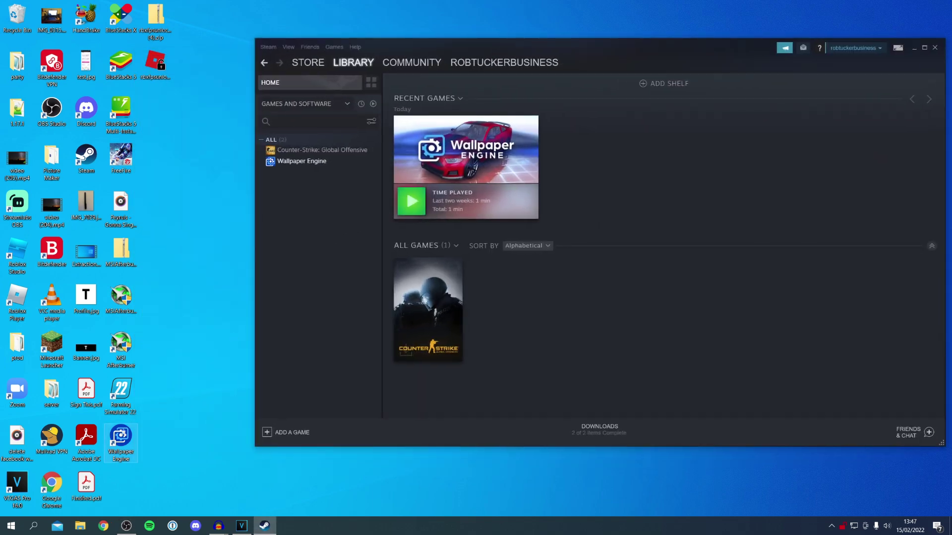
{"action": "double_click", "coordinate": [133, 430]}
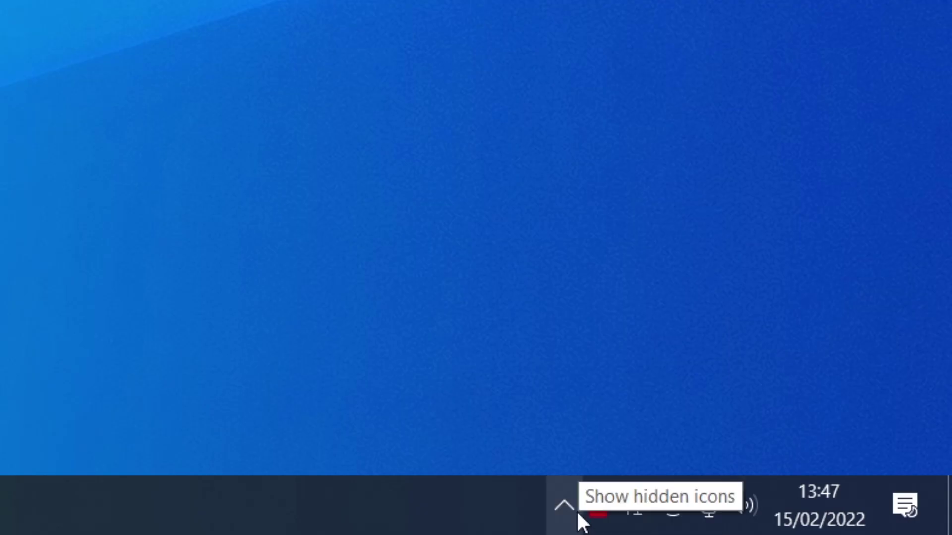
Step: Choose Change Wallpaper from the Wallpaper Engine tray icon's menu
{"action": "left_click", "coordinate": [835, 527]}
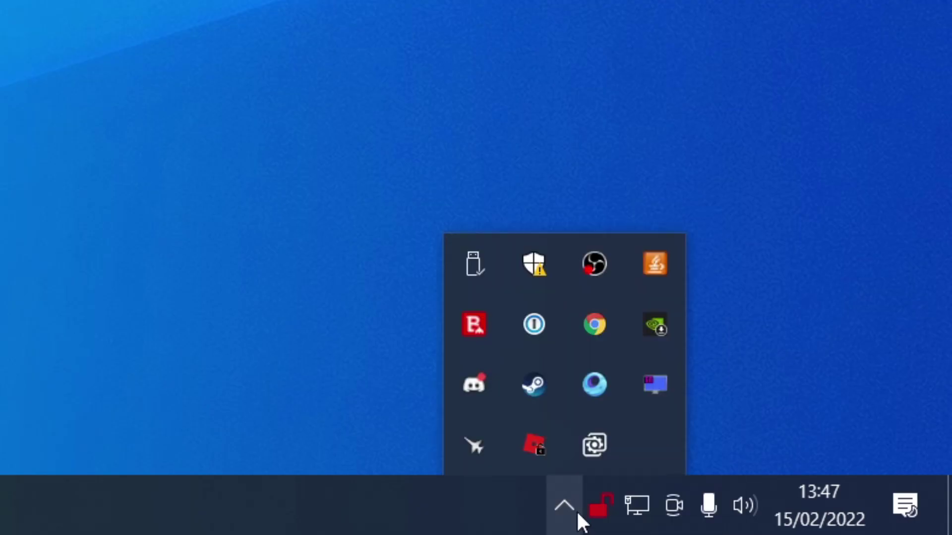
{"action": "right_click", "coordinate": [609, 442]}
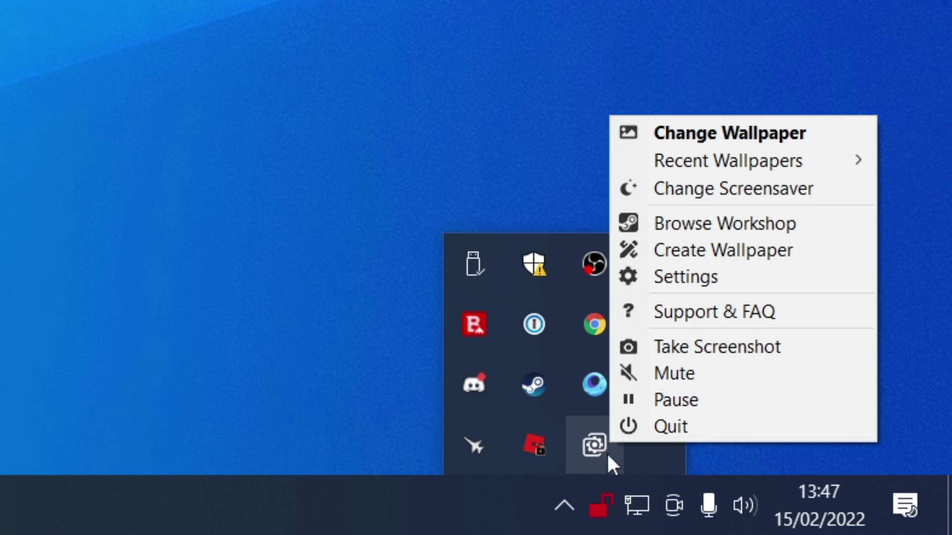
{"action": "left_click", "coordinate": [699, 141]}
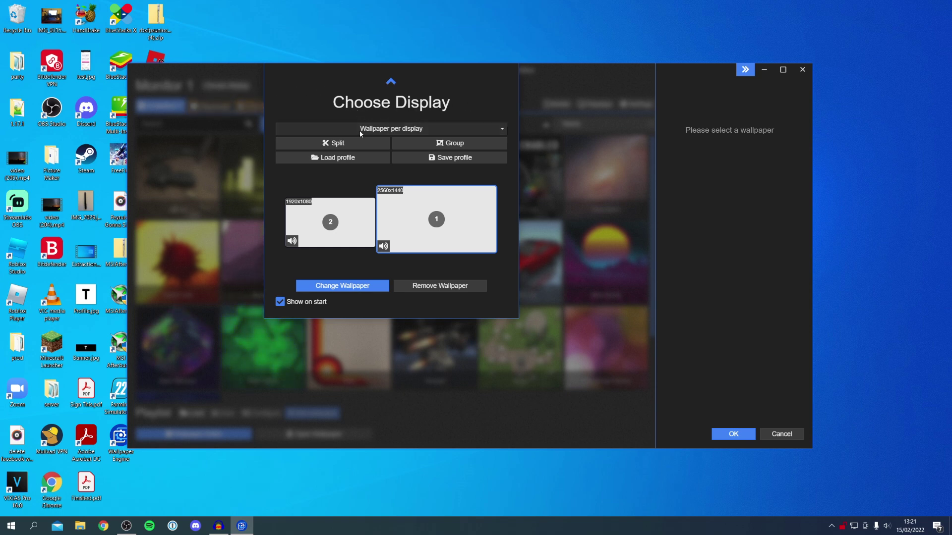
Step: Set the display mode to Clone single wallpaper and collapse the Choose Display panel
{"action": "left_click", "coordinate": [374, 130]}
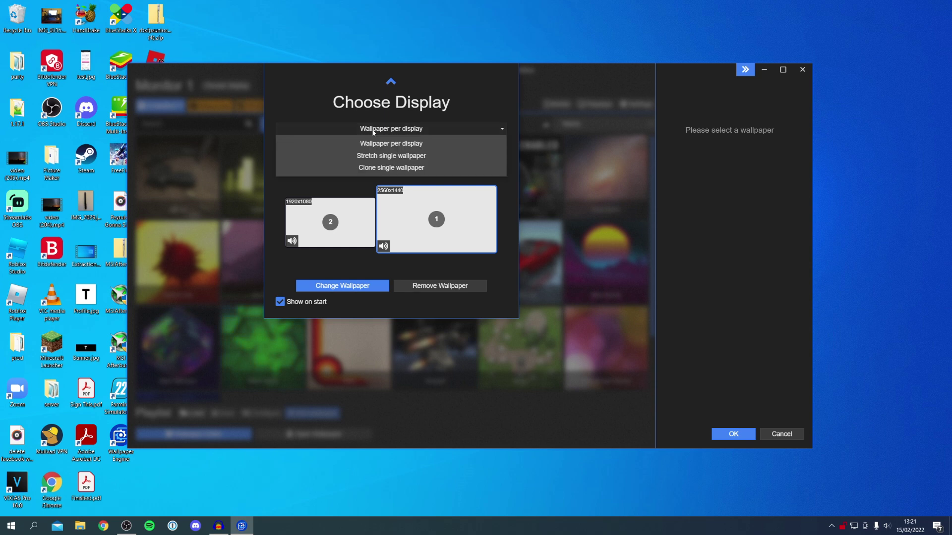
{"action": "left_click", "coordinate": [401, 166]}
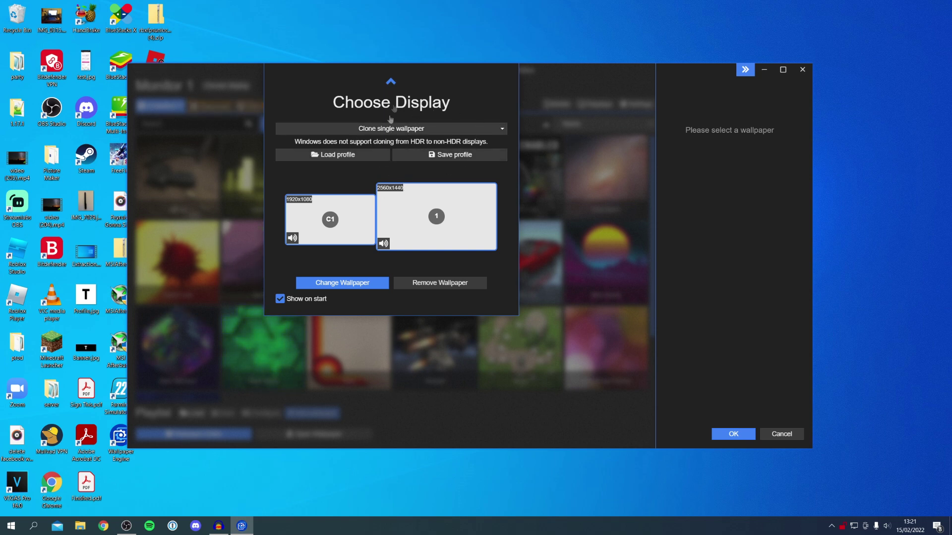
{"action": "left_click", "coordinate": [392, 85]}
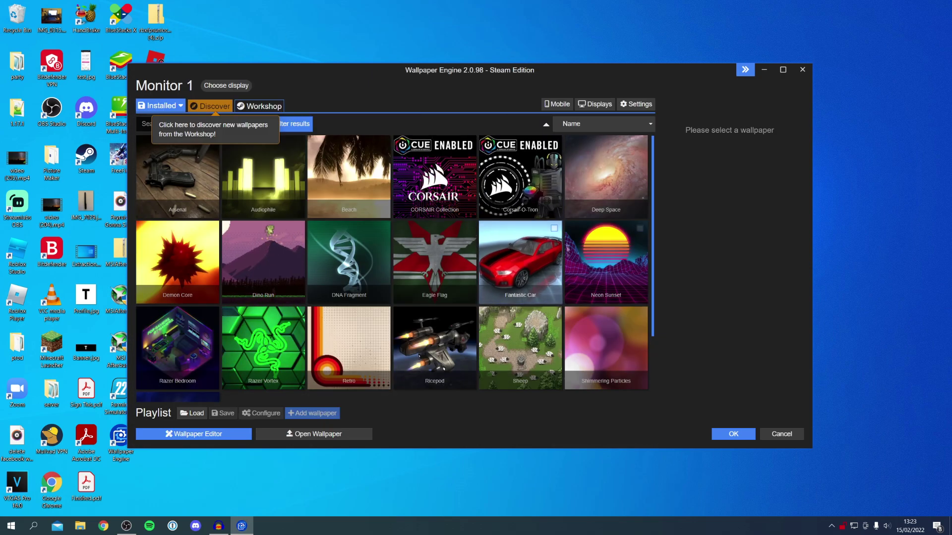
Step: Apply Fantastic Car from the Installed grid, review its properties and presets, then close the window
{"action": "scroll", "coordinate": [267, 161], "scroll_direction": "down", "scroll_amount": 2}
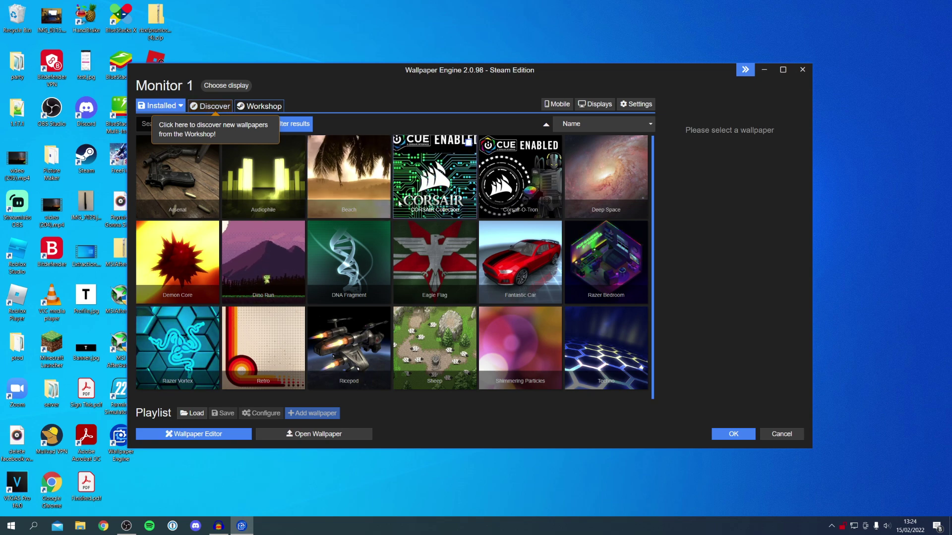
{"action": "left_click", "coordinate": [524, 258]}
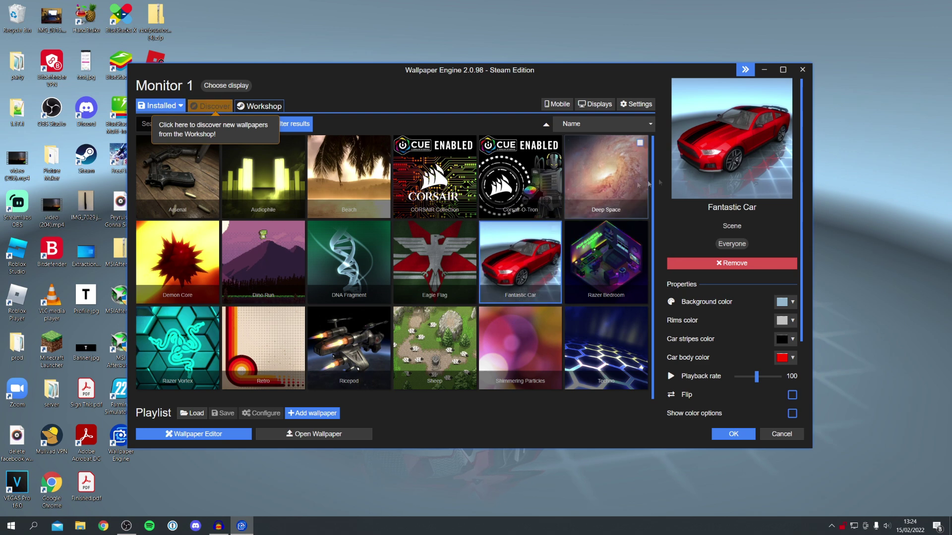
{"action": "scroll", "coordinate": [746, 187], "scroll_direction": "down", "scroll_amount": 1}
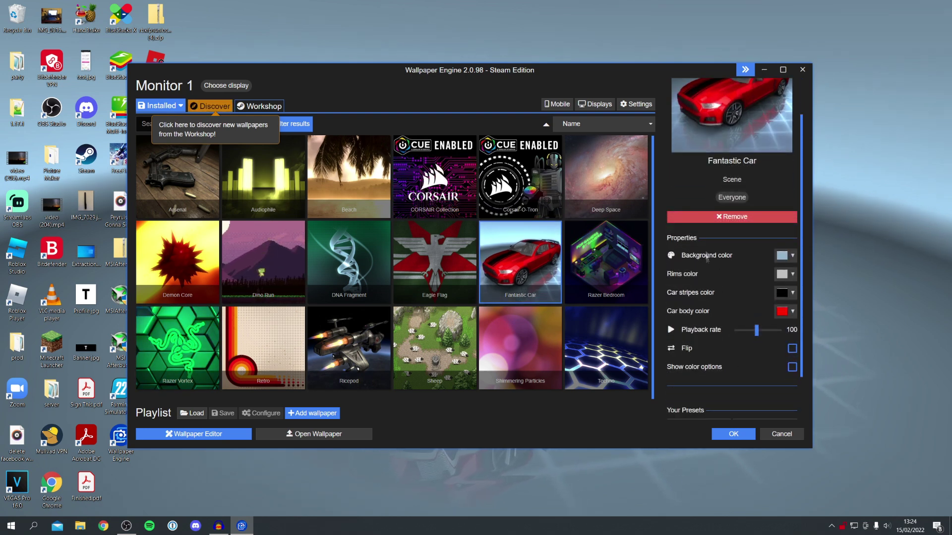
{"action": "scroll", "coordinate": [715, 350], "scroll_direction": "down", "scroll_amount": 1}
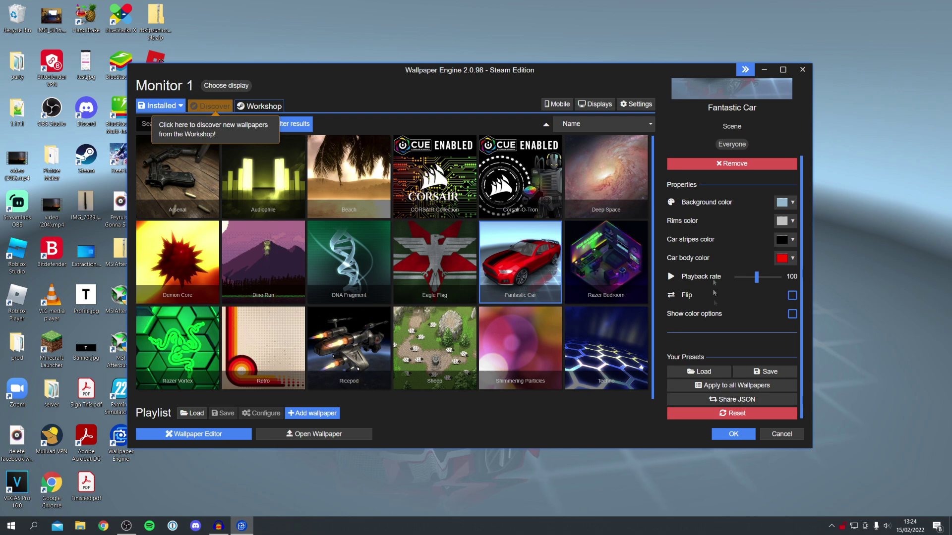
{"action": "scroll", "coordinate": [714, 293], "scroll_direction": "up", "scroll_amount": 2}
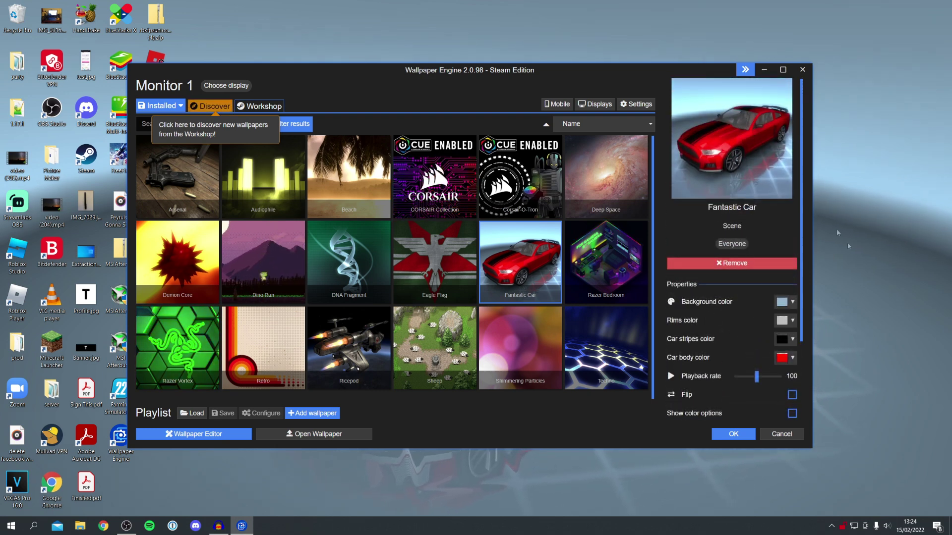
{"action": "left_click", "coordinate": [734, 435]}
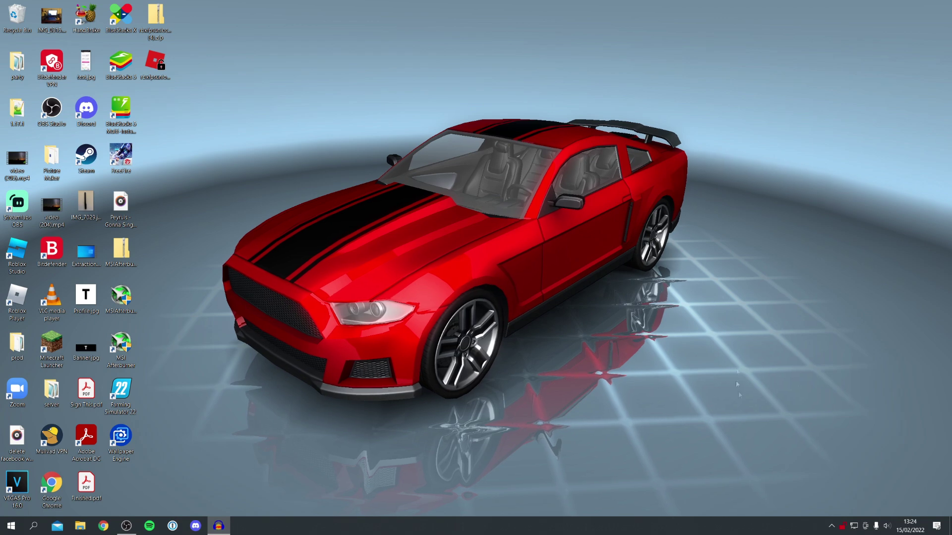
Step: Reopen Change Wallpaper from the tray icon and dismiss the Choose Display panel
{"action": "left_click", "coordinate": [830, 530]}
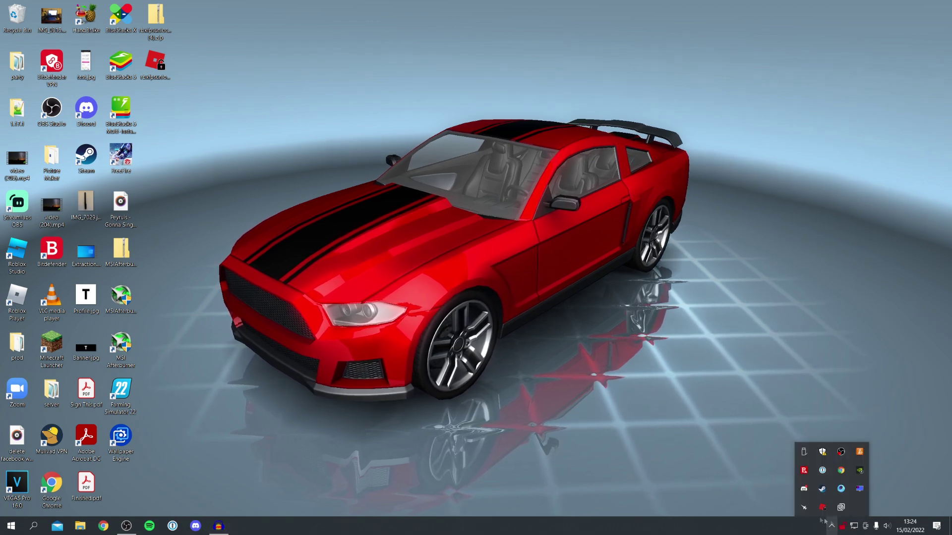
{"action": "right_click", "coordinate": [841, 508]}
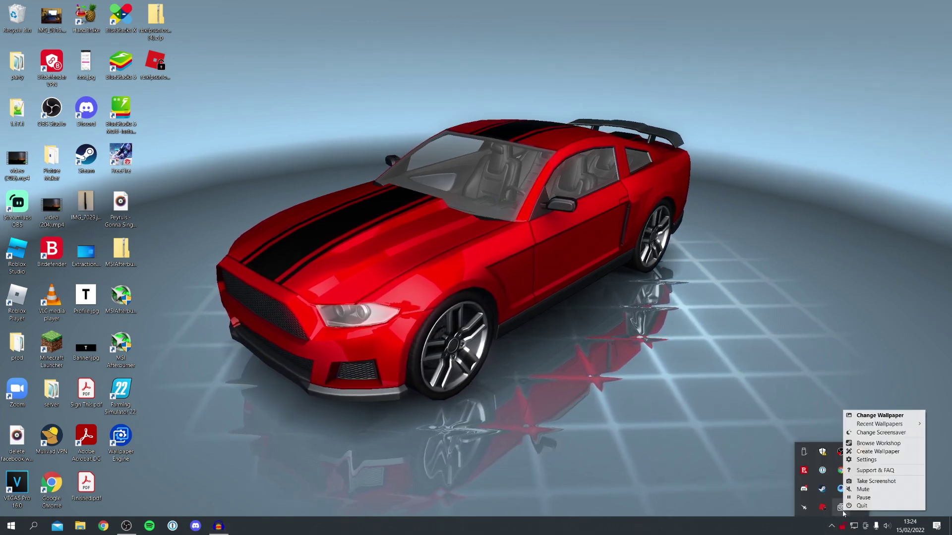
{"action": "left_click", "coordinate": [863, 416]}
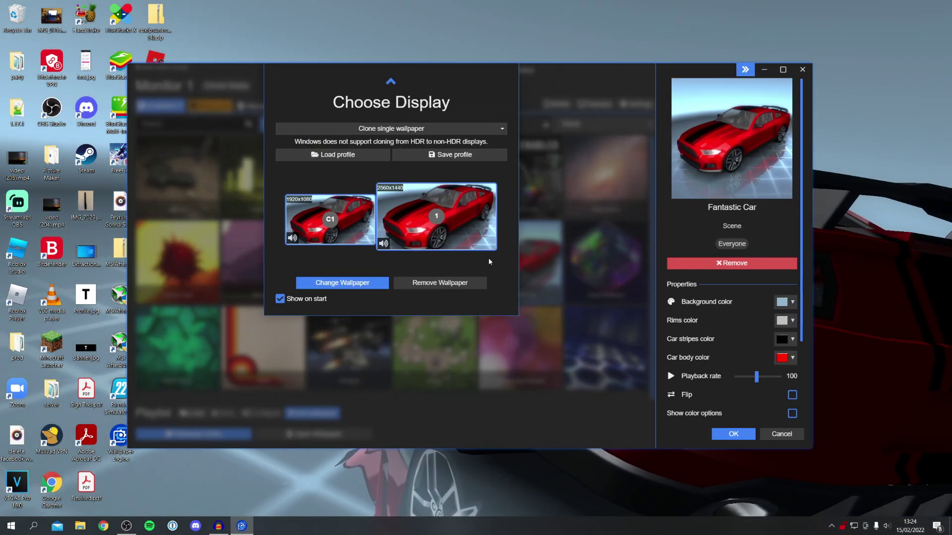
{"action": "left_click", "coordinate": [392, 84]}
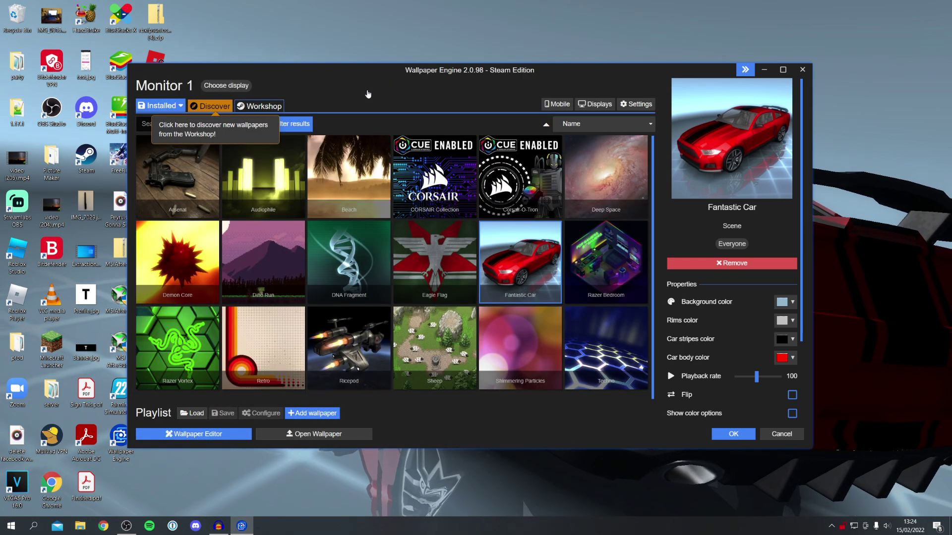
{"action": "left_click", "coordinate": [215, 106]}
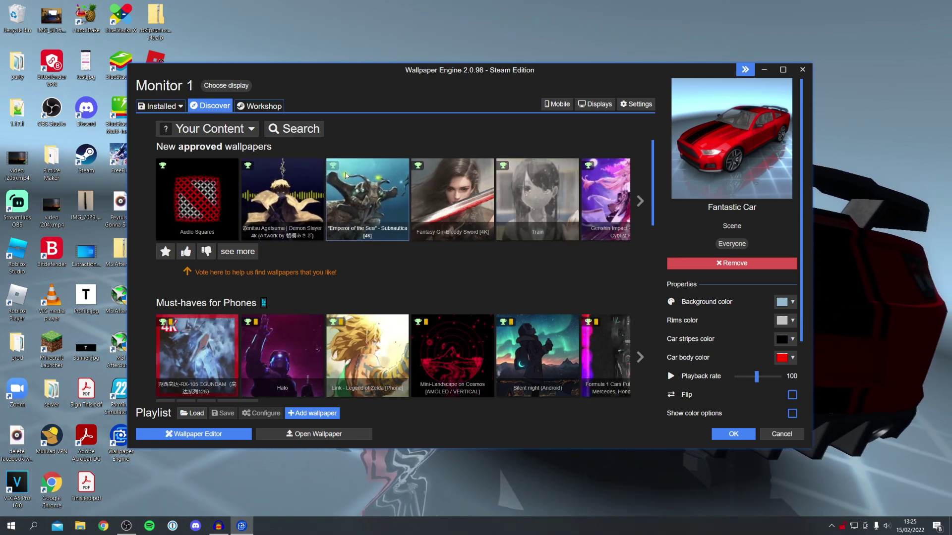
{"action": "scroll", "coordinate": [346, 176], "scroll_direction": "down", "scroll_amount": 3}
{"action": "scroll", "coordinate": [346, 176], "scroll_direction": "down", "scroll_amount": 2}
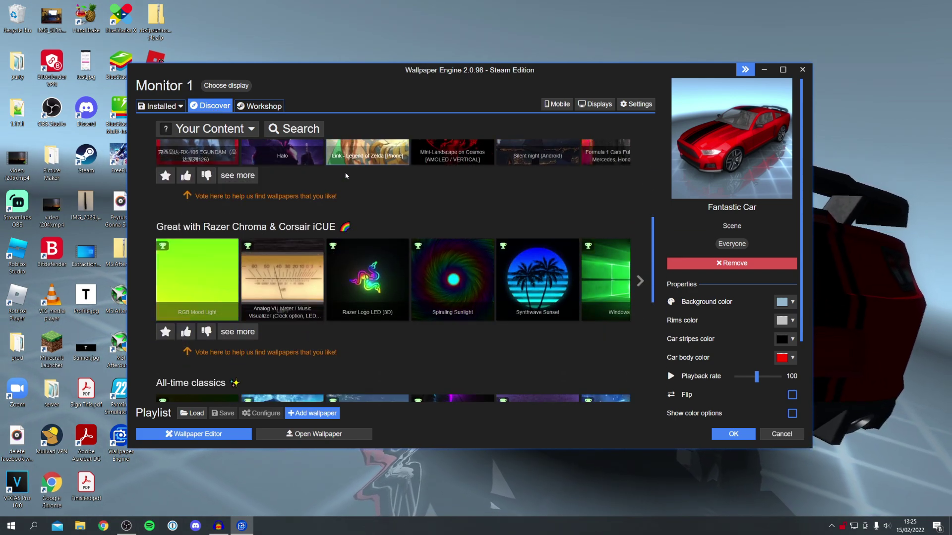
{"action": "scroll", "coordinate": [332, 207], "scroll_direction": "down", "scroll_amount": 2}
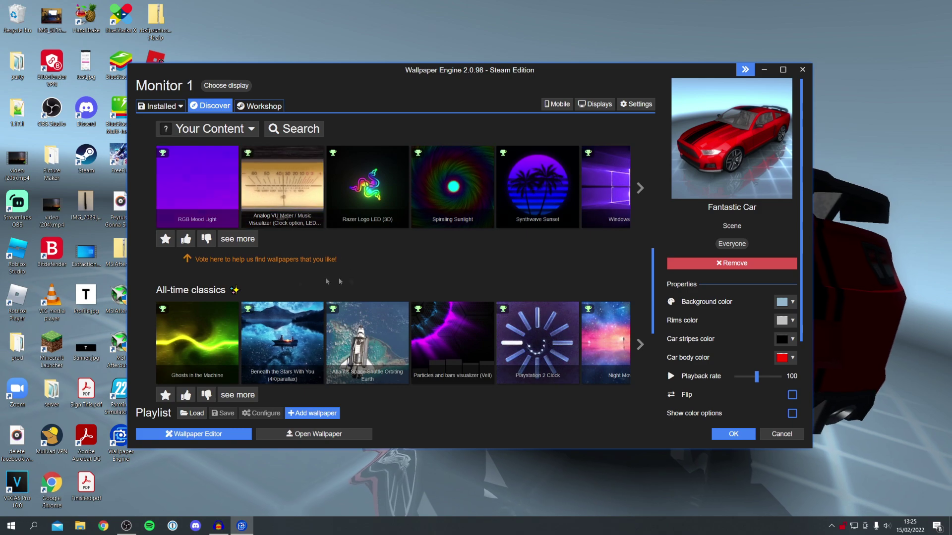
{"action": "scroll", "coordinate": [467, 197], "scroll_direction": "down", "scroll_amount": 8}
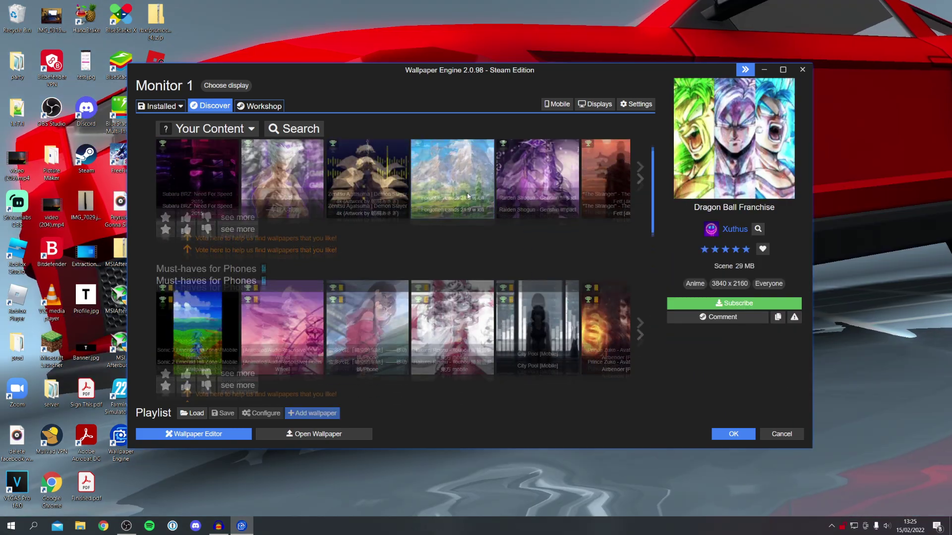
{"action": "scroll", "coordinate": [466, 189], "scroll_direction": "down", "scroll_amount": 1}
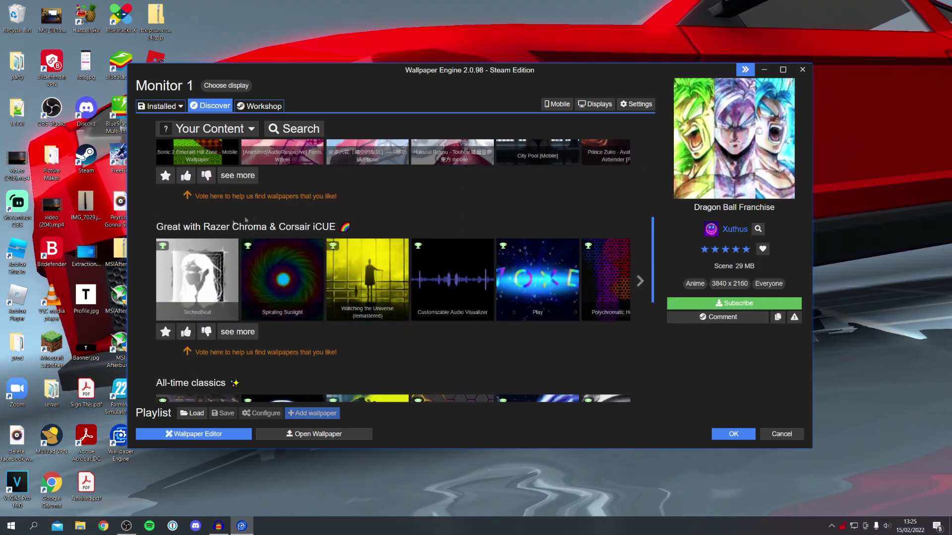
{"action": "scroll", "coordinate": [336, 229], "scroll_direction": "down", "scroll_amount": 6}
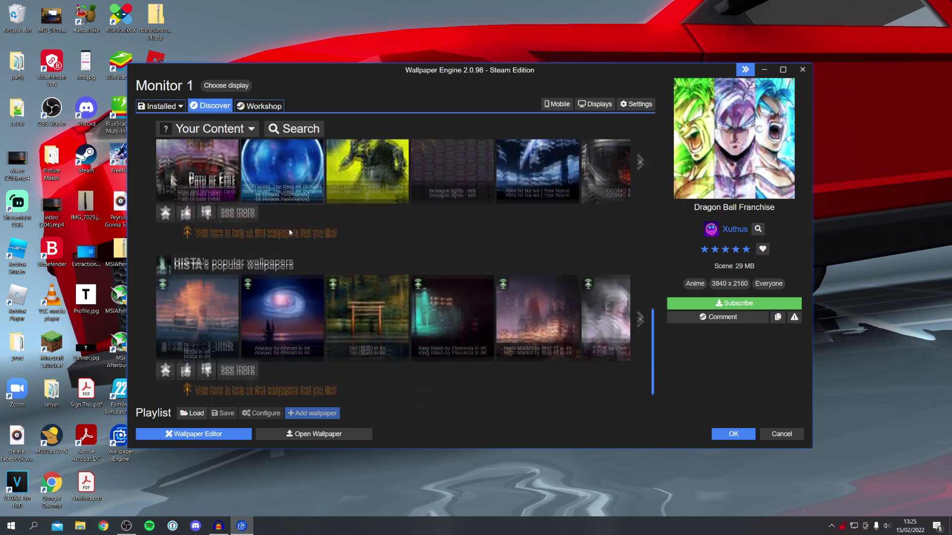
{"action": "scroll", "coordinate": [344, 261], "scroll_direction": "up", "scroll_amount": 10}
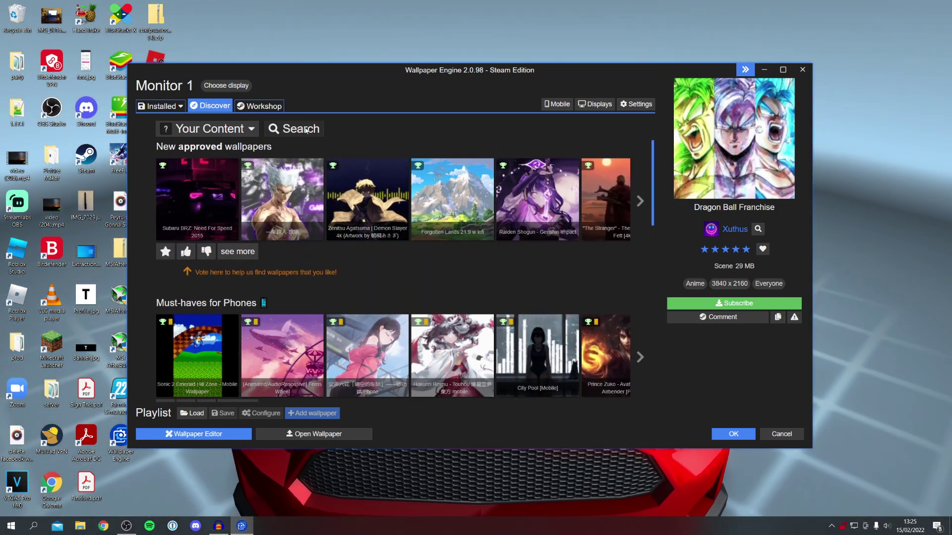
{"action": "left_click", "coordinate": [259, 106]}
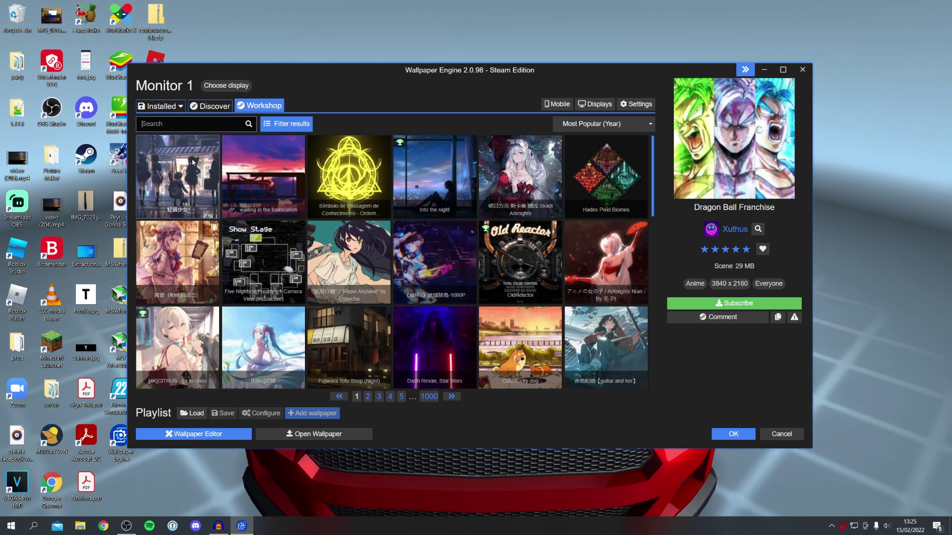
Step: Search the Workshop for 'retro', preview RetroWave, and subscribe to it
{"action": "type", "text": "retro"}
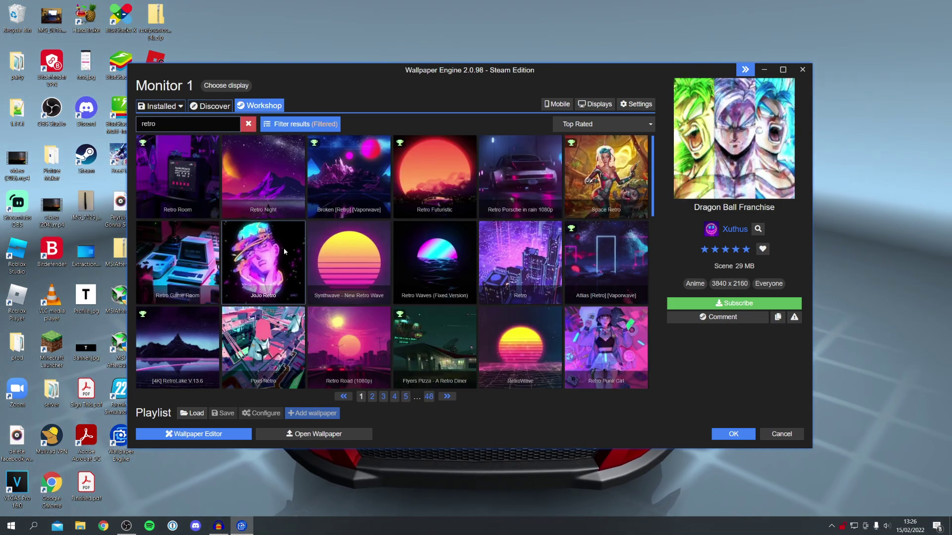
{"action": "left_click", "coordinate": [520, 347]}
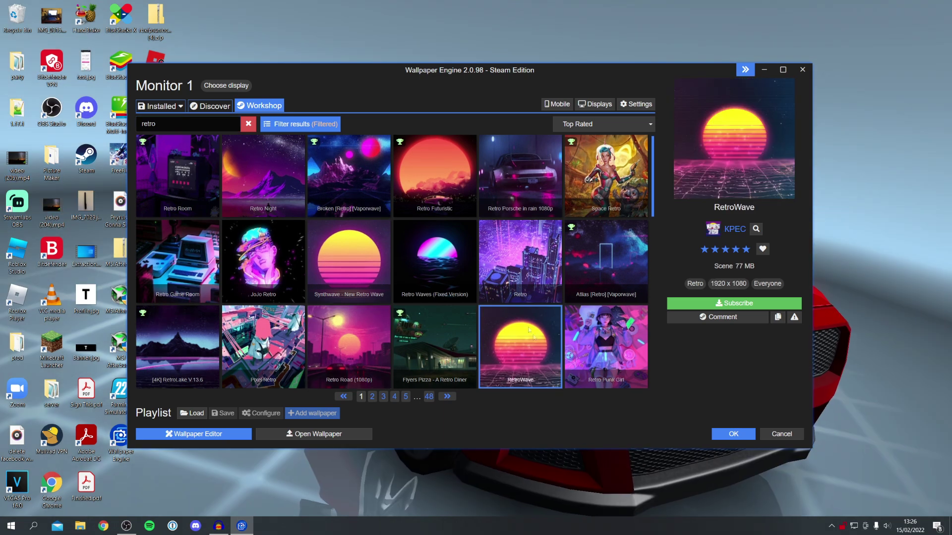
{"action": "left_click", "coordinate": [738, 304]}
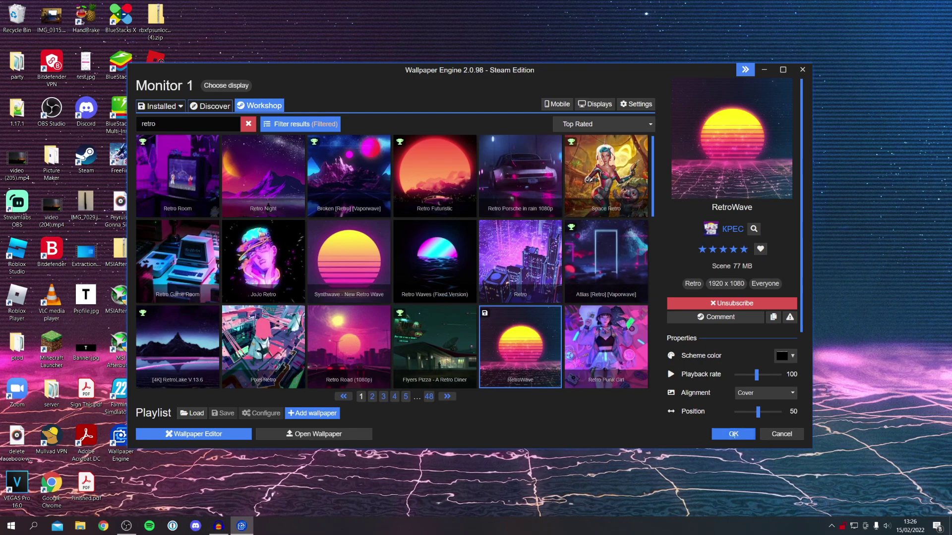
Step: Slide the Wallpaper Engine window down to view the RetroWave wallpaper
{"action": "left_click_drag", "start_coordinate": [619, 77], "coordinate": [656, 532]}
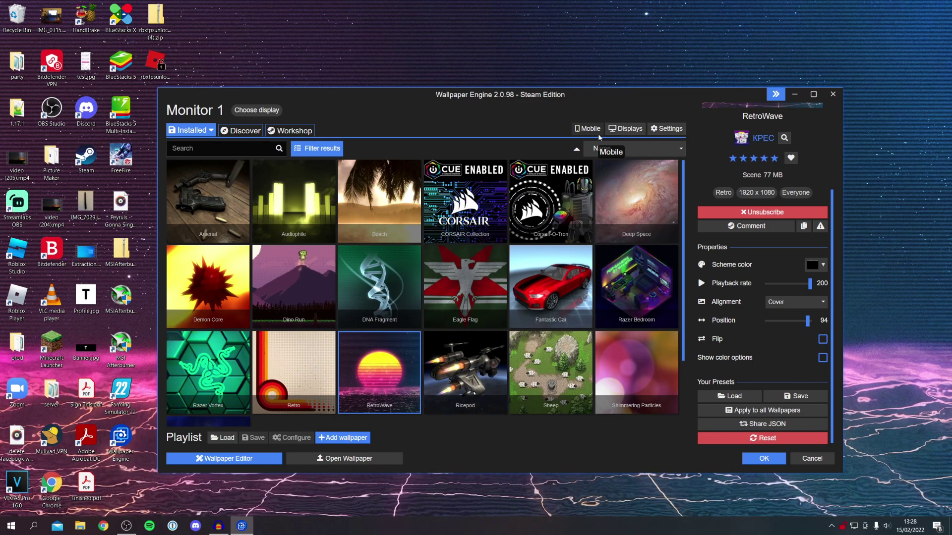
Step: In Settings, try the Low and Ultra quality presets with about 60 FPS, then save
{"action": "left_click", "coordinate": [240, 130]}
{"action": "left_click", "coordinate": [291, 130]}
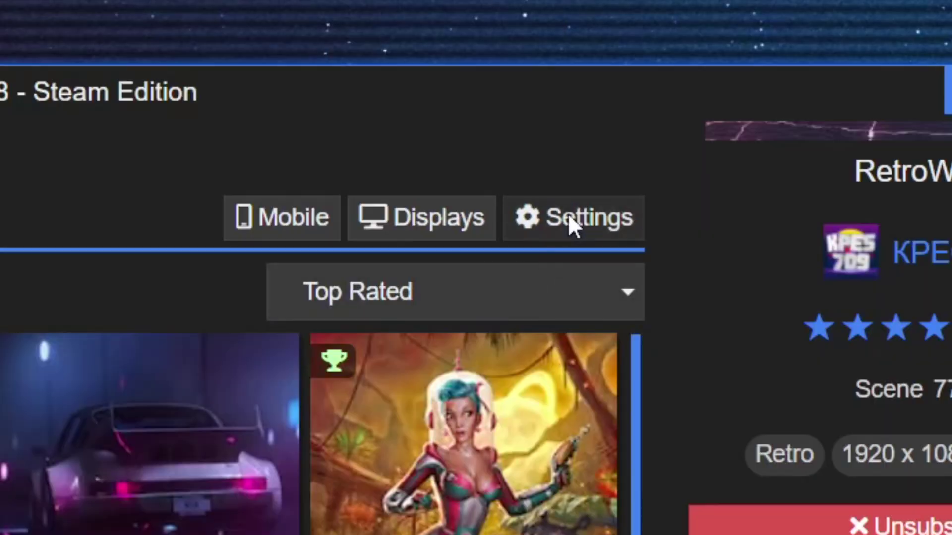
{"action": "left_click", "coordinate": [667, 129]}
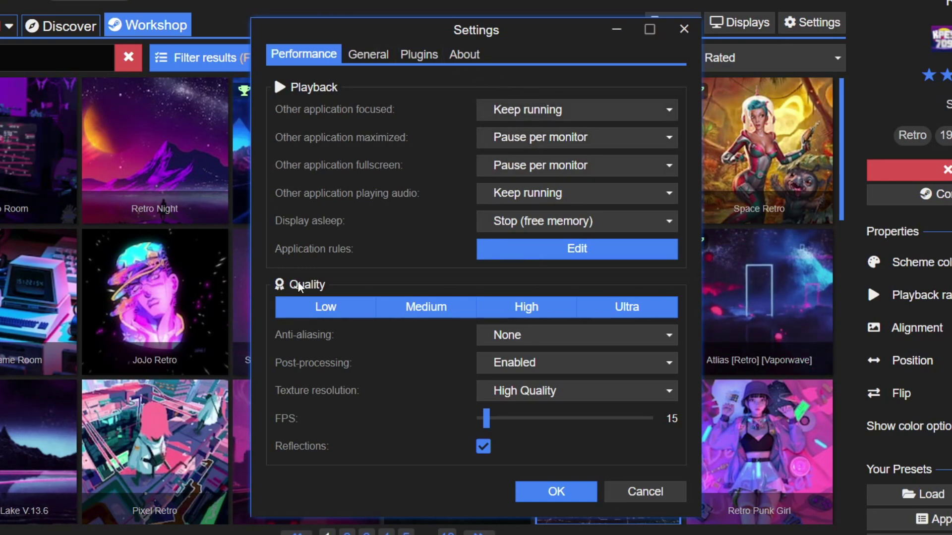
{"action": "left_click", "coordinate": [341, 313]}
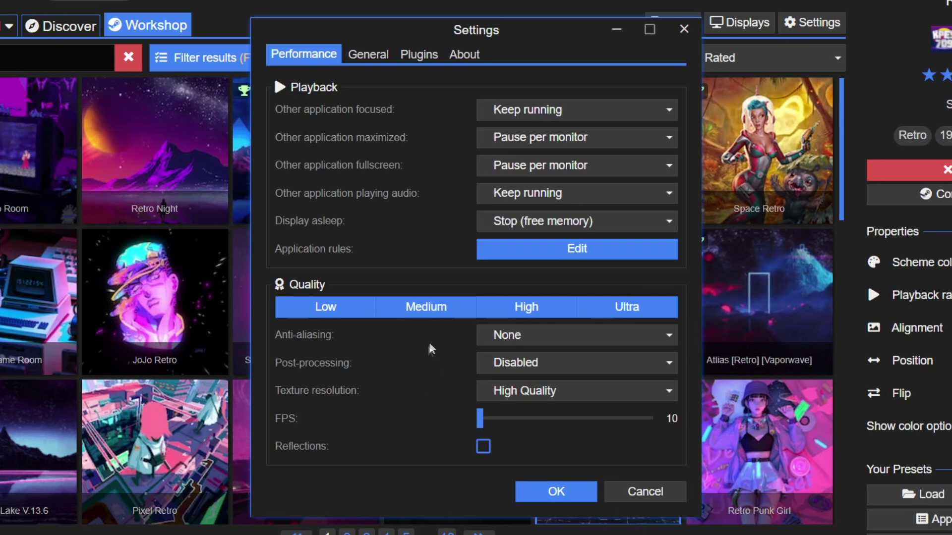
{"action": "left_click", "coordinate": [642, 309]}
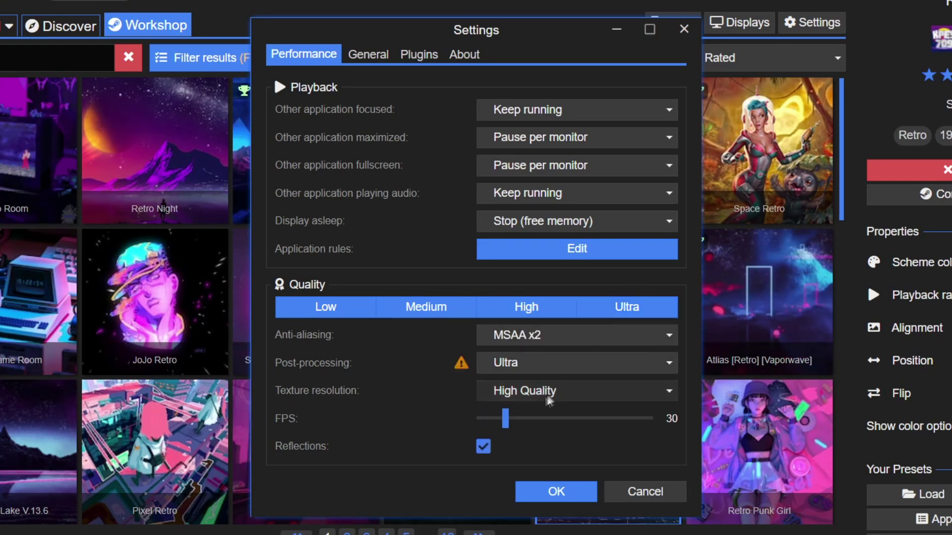
{"action": "left_click_drag", "start_coordinate": [518, 423], "coordinate": [543, 417]}
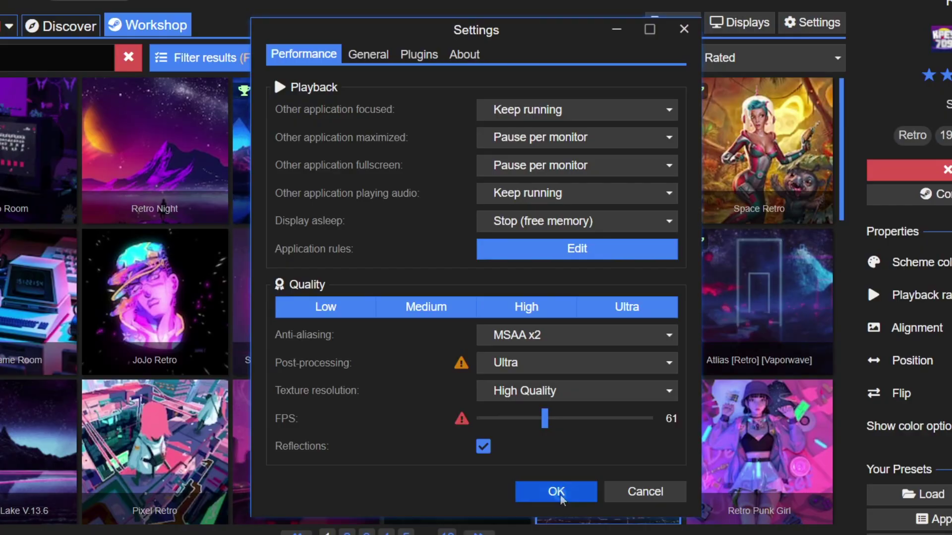
{"action": "left_click", "coordinate": [556, 492]}
Step: Choose the Medium quality preset and go to the General settings
{"action": "left_click_drag", "start_coordinate": [658, 98], "coordinate": [624, 94]}
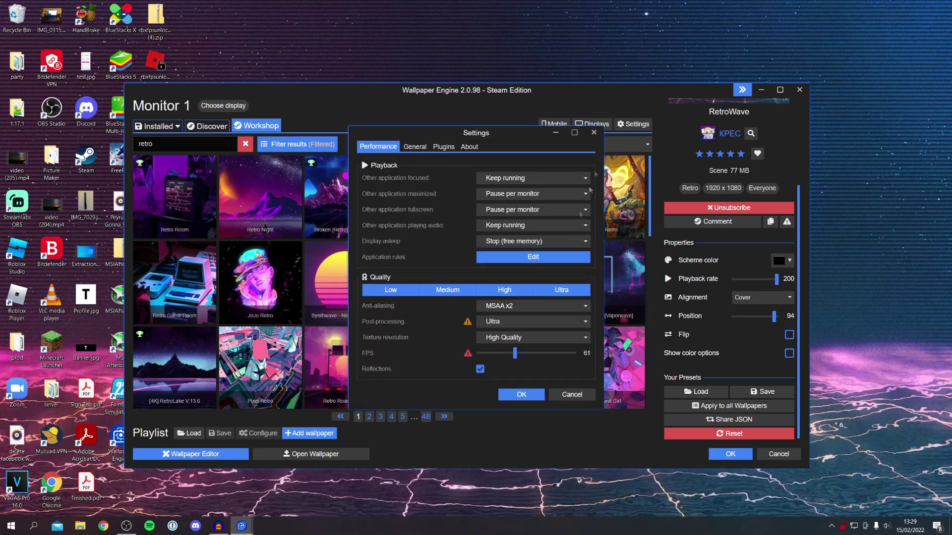
{"action": "left_click", "coordinate": [441, 292]}
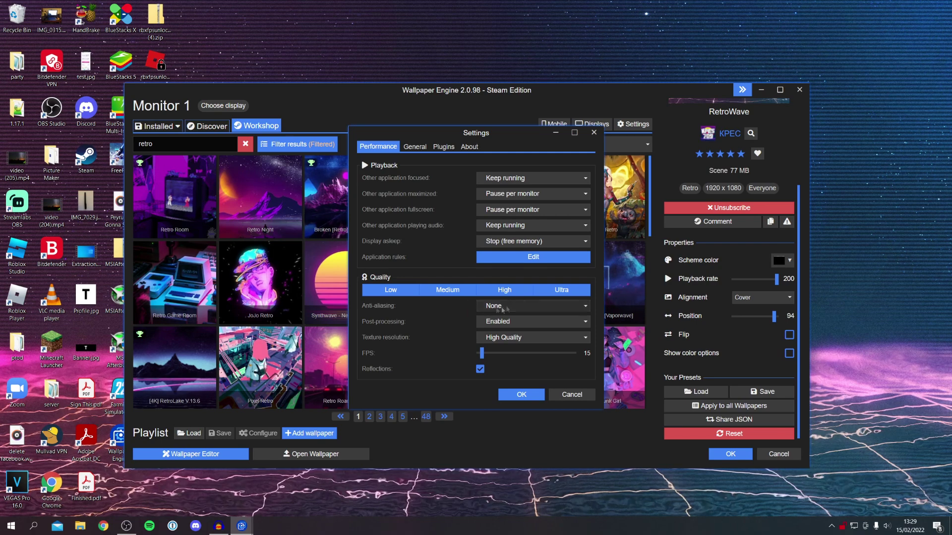
{"action": "left_click", "coordinate": [517, 292]}
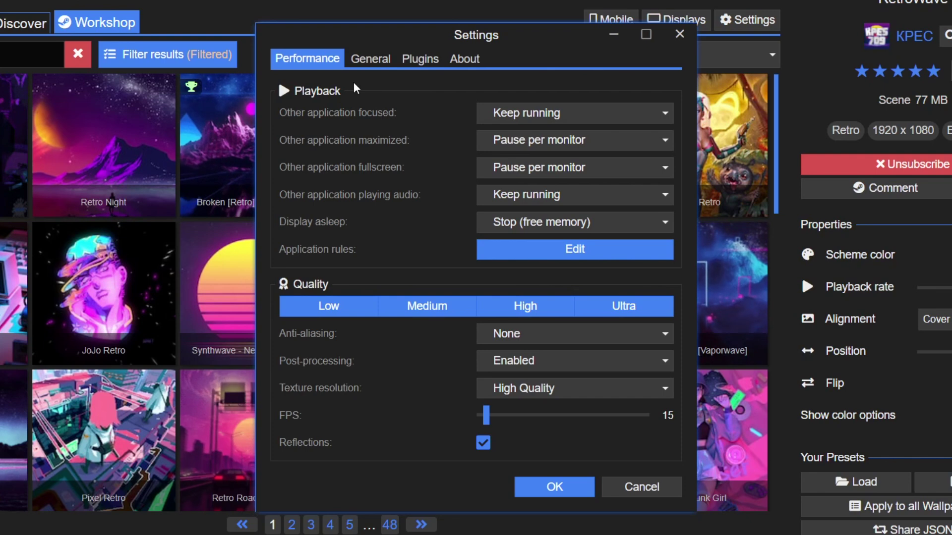
{"action": "left_click", "coordinate": [381, 60]}
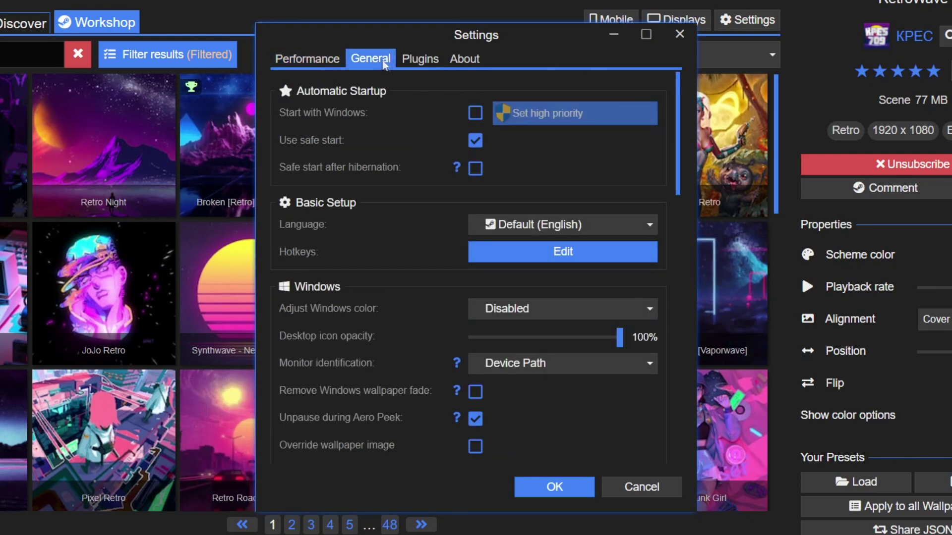
Step: Toggle Start with Windows on and back off
{"action": "left_click", "coordinate": [475, 113]}
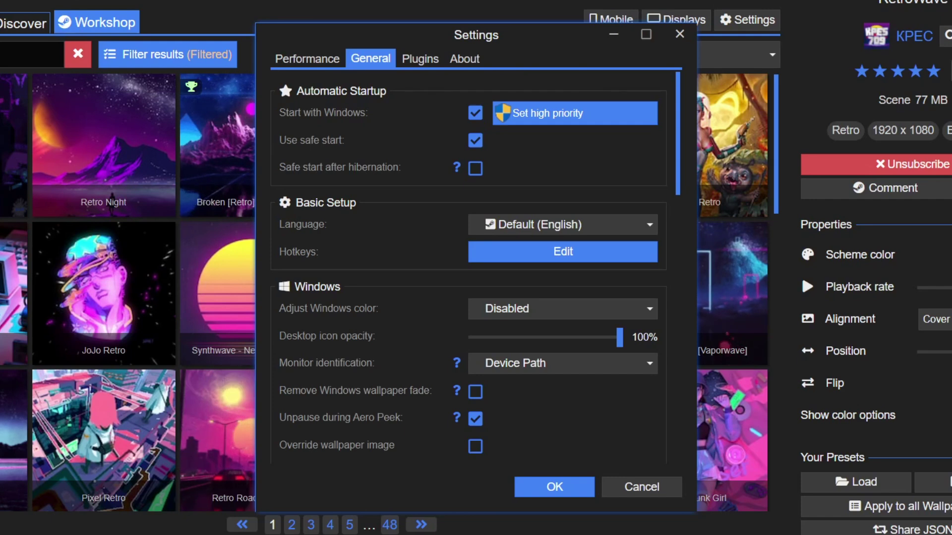
{"action": "left_click", "coordinate": [475, 113]}
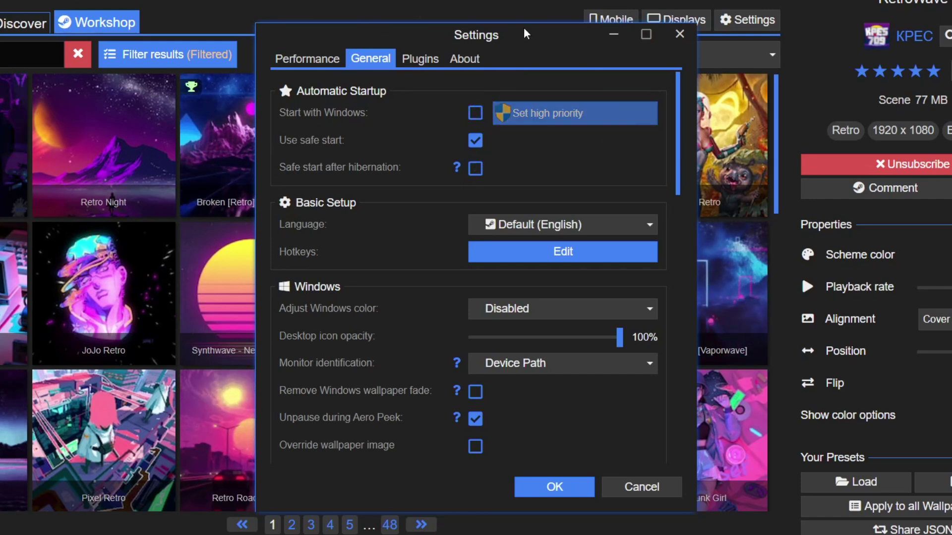
{"action": "scroll", "coordinate": [375, 272], "scroll_direction": "down", "scroll_amount": 2}
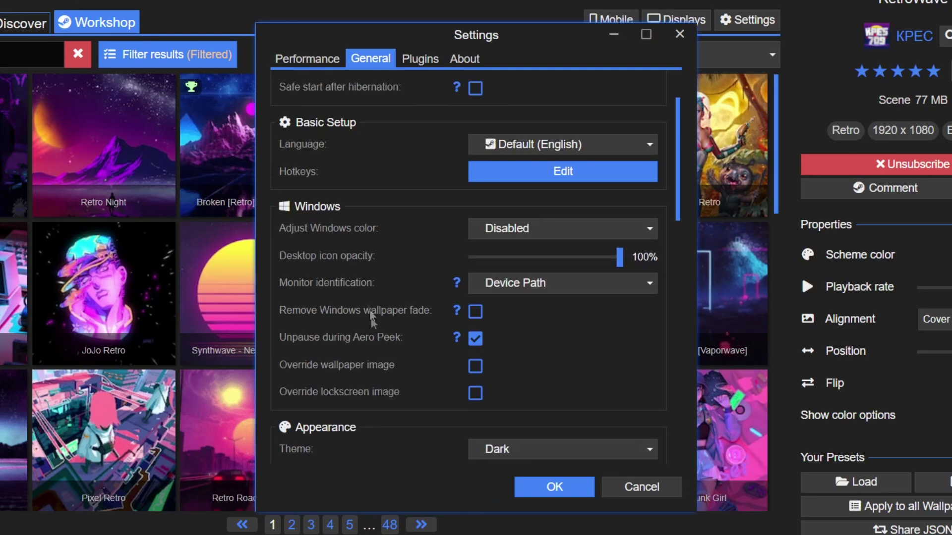
{"action": "scroll", "coordinate": [359, 397], "scroll_direction": "down", "scroll_amount": 4}
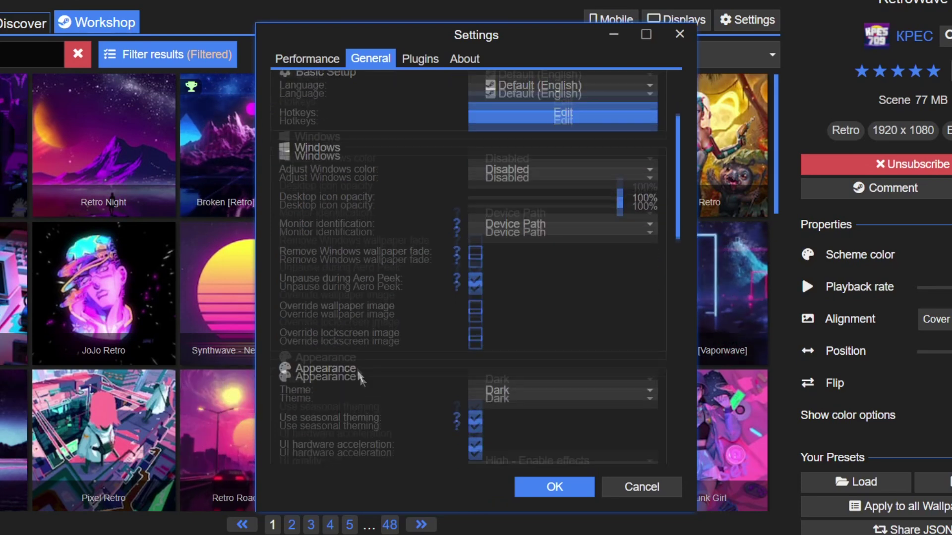
Step: Keep the Dark interface theme and save the settings with OK
{"action": "left_click", "coordinate": [527, 289]}
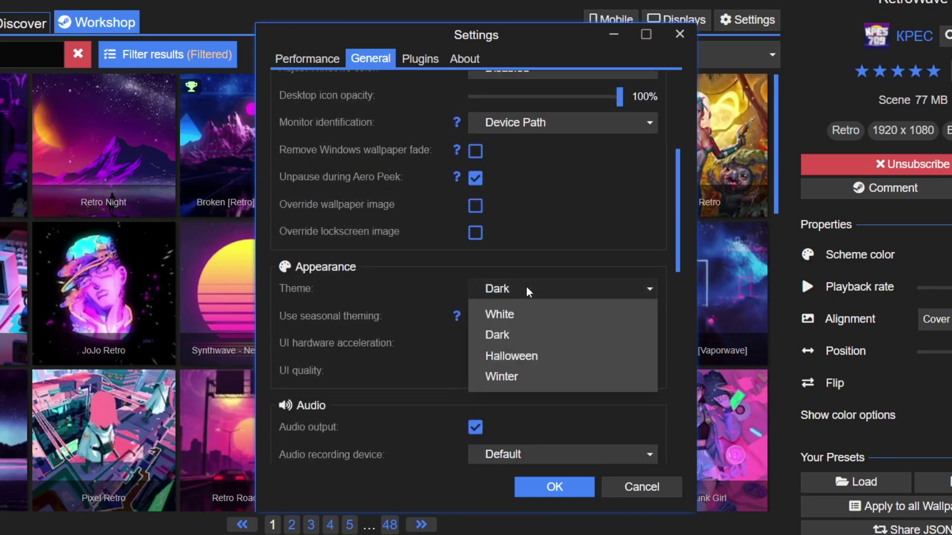
{"action": "left_click", "coordinate": [499, 335]}
{"action": "scroll", "coordinate": [405, 263], "scroll_direction": "down", "scroll_amount": 15}
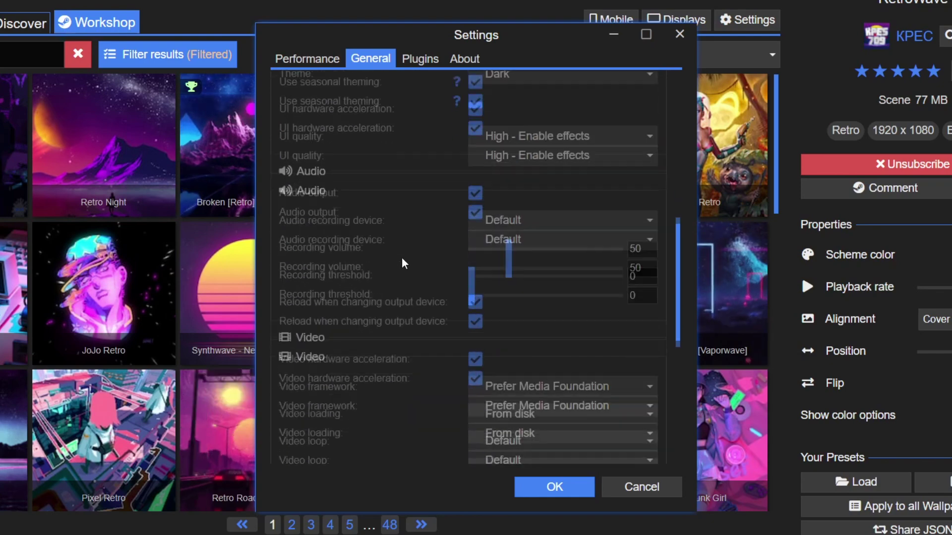
{"action": "scroll", "coordinate": [452, 314], "scroll_direction": "down", "scroll_amount": 1}
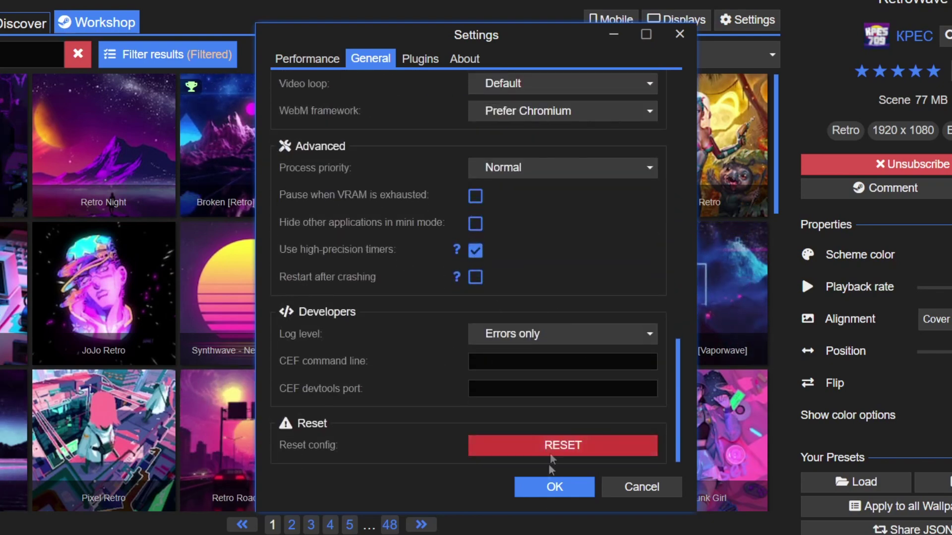
{"action": "left_click", "coordinate": [555, 486]}
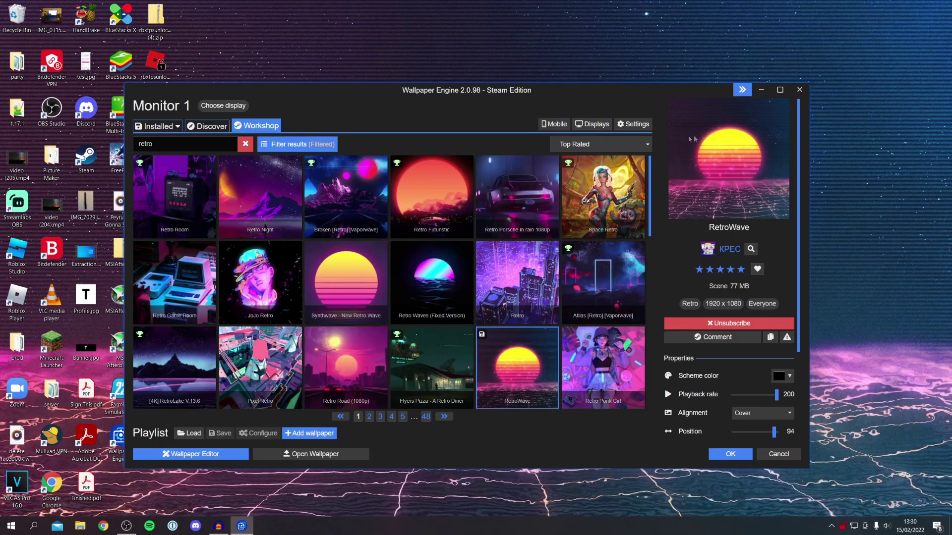
Step: Close the Wallpaper Engine window, then quit the program from its hidden tray icon
{"action": "left_click", "coordinate": [800, 90]}
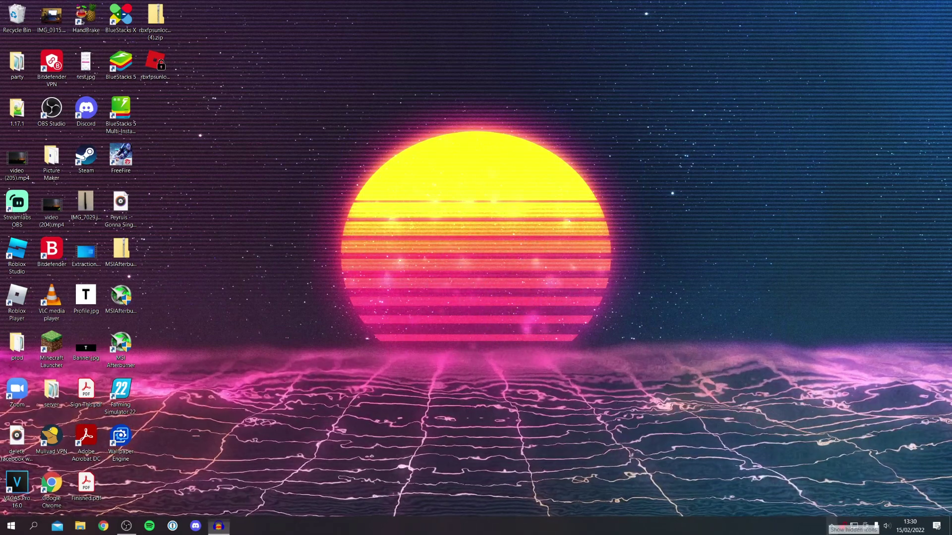
{"action": "left_click", "coordinate": [831, 527]}
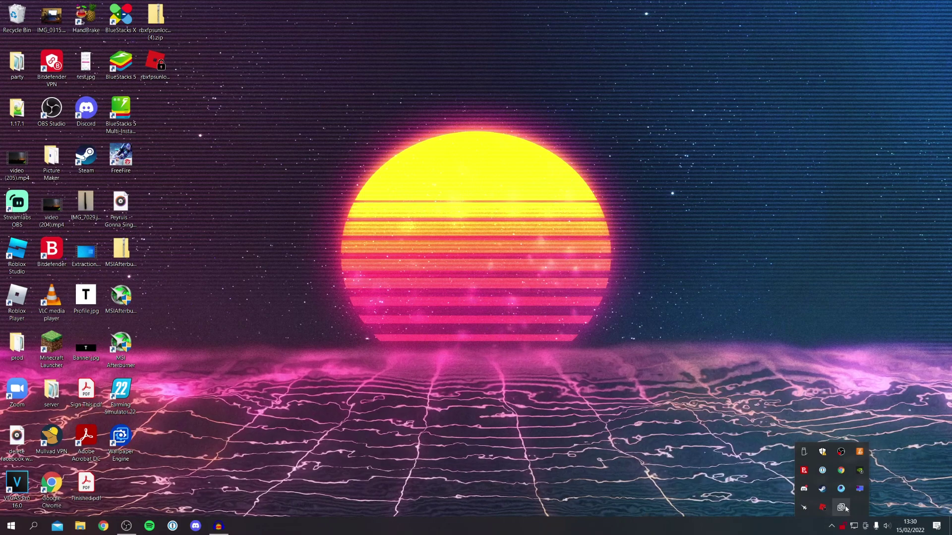
{"action": "left_click", "coordinate": [865, 502]}
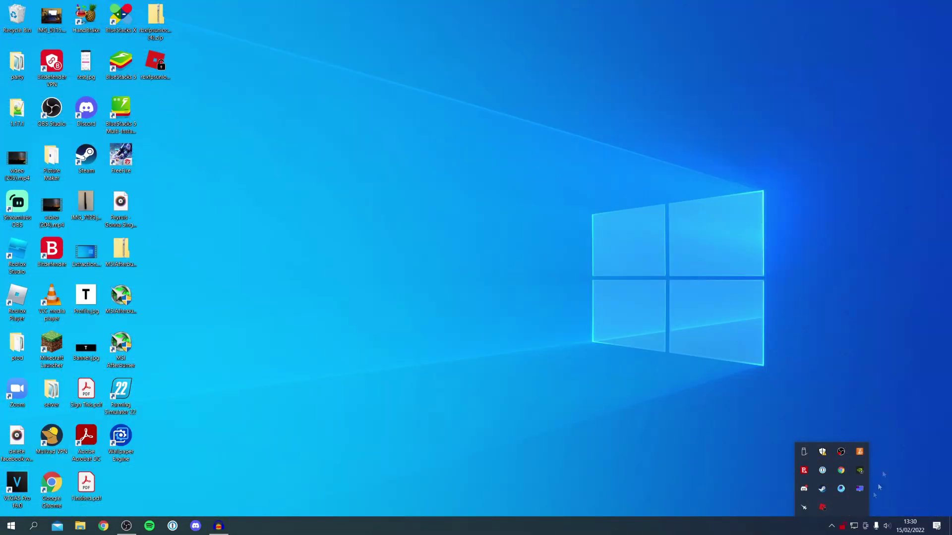